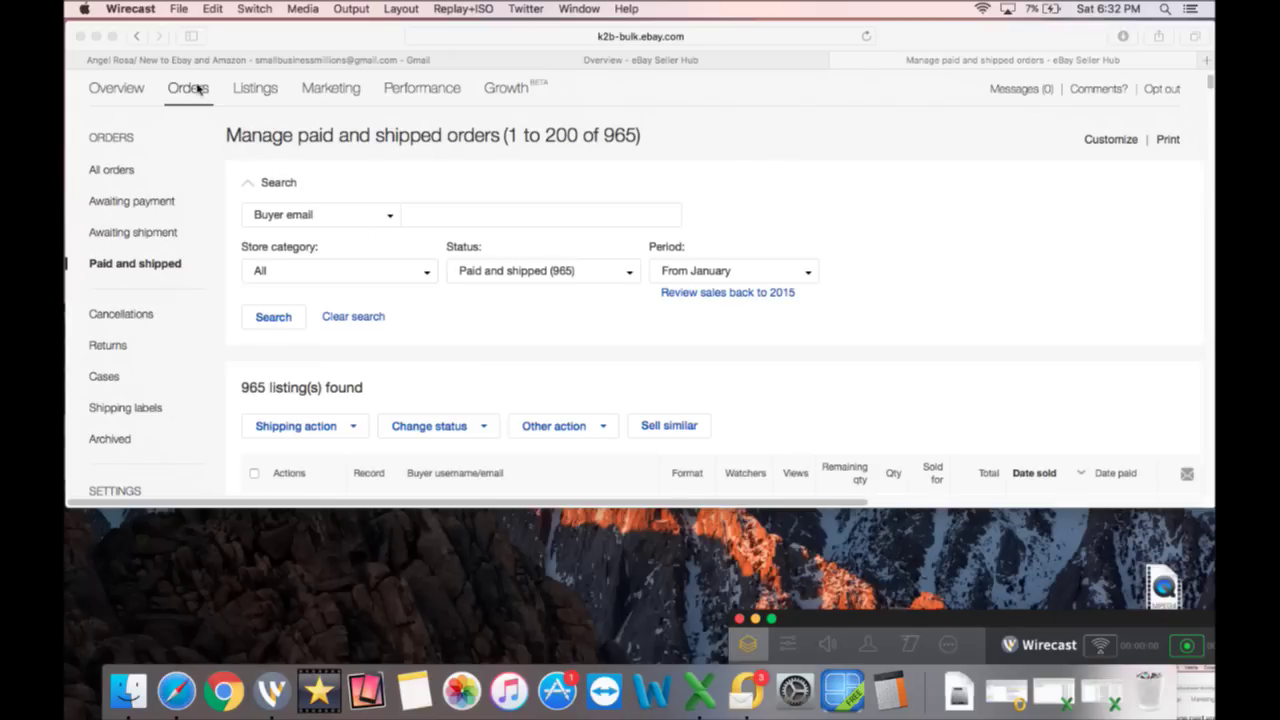
{"action": "left_click", "coordinate": [330, 155]}
{"action": "mouse_move", "coordinate": [190, 88]}
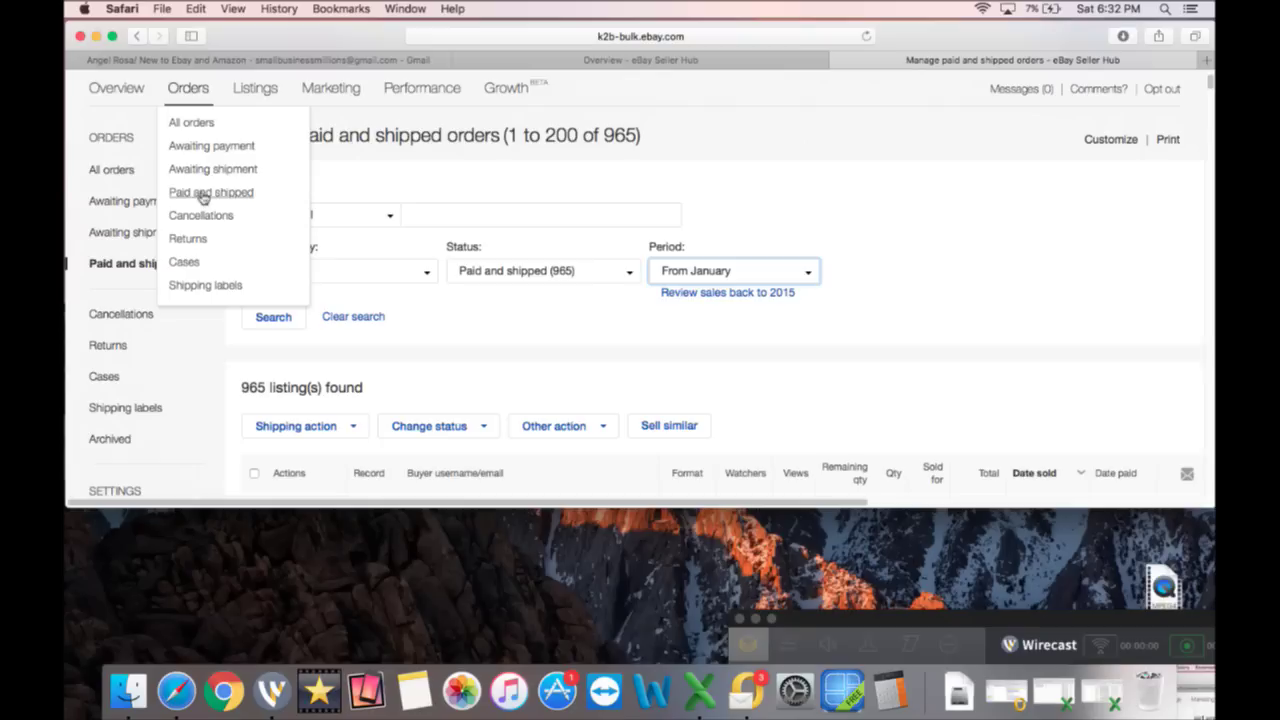
{"action": "left_click", "coordinate": [1050, 338]}
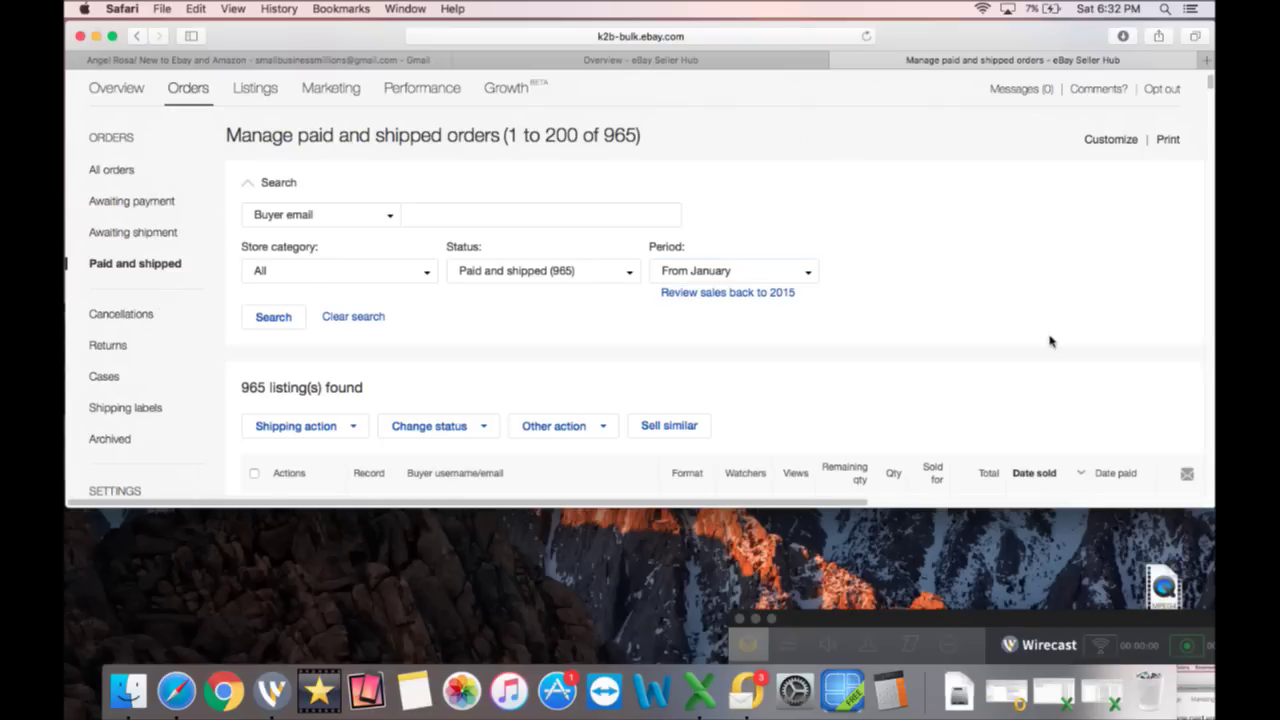
{"action": "left_click", "coordinate": [808, 272]}
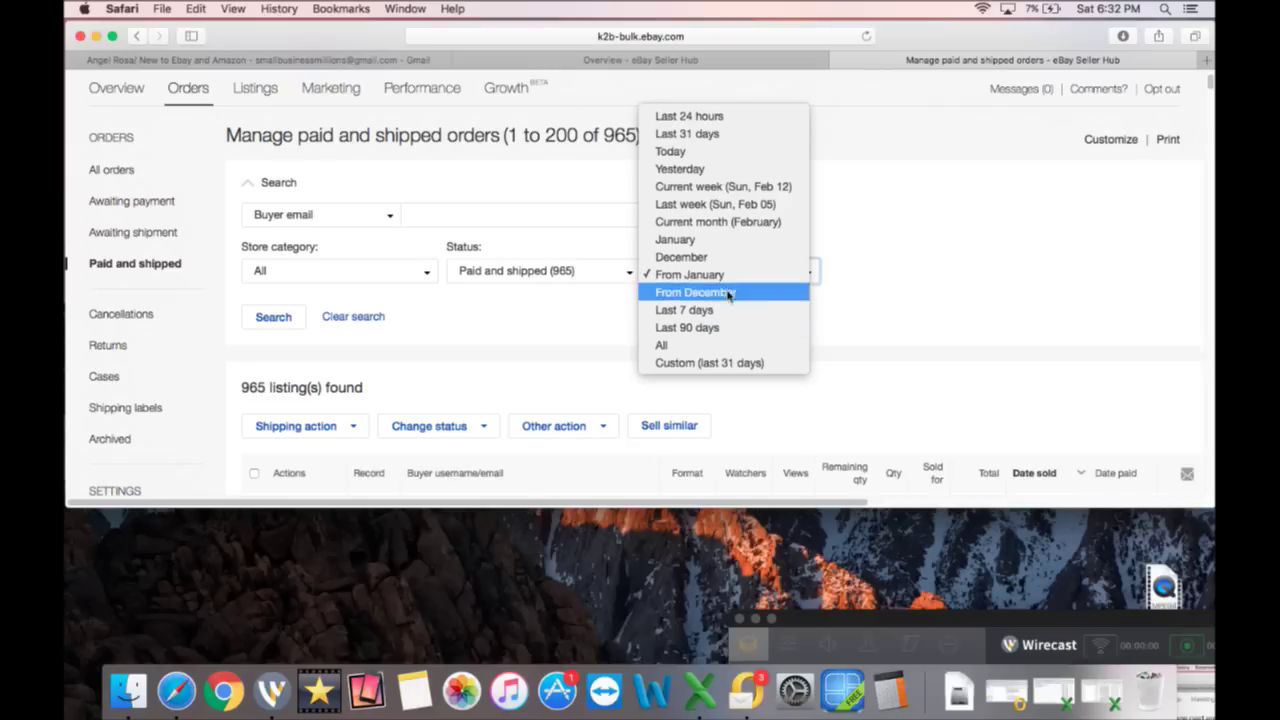
{"action": "left_click", "coordinate": [698, 275]}
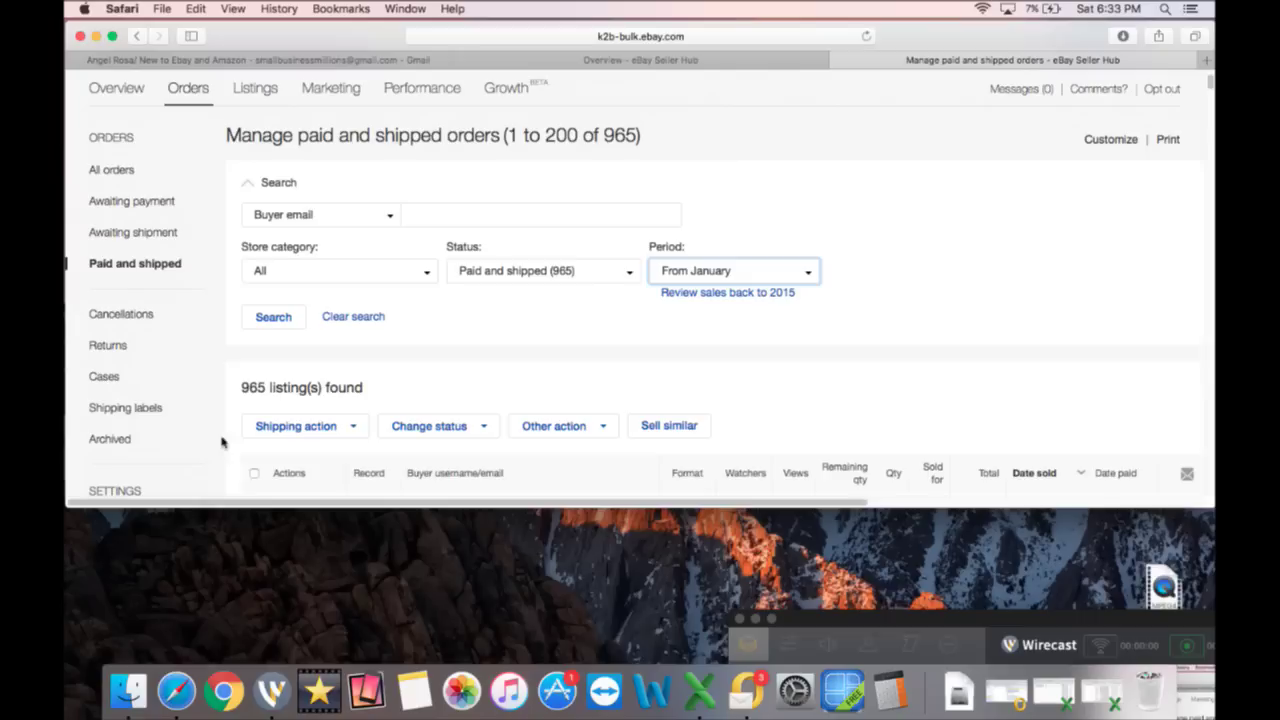
- Select all 965 January paid-and-shipped orders and download them as SalesHistory.csv
{"action": "left_click", "coordinate": [255, 474]}
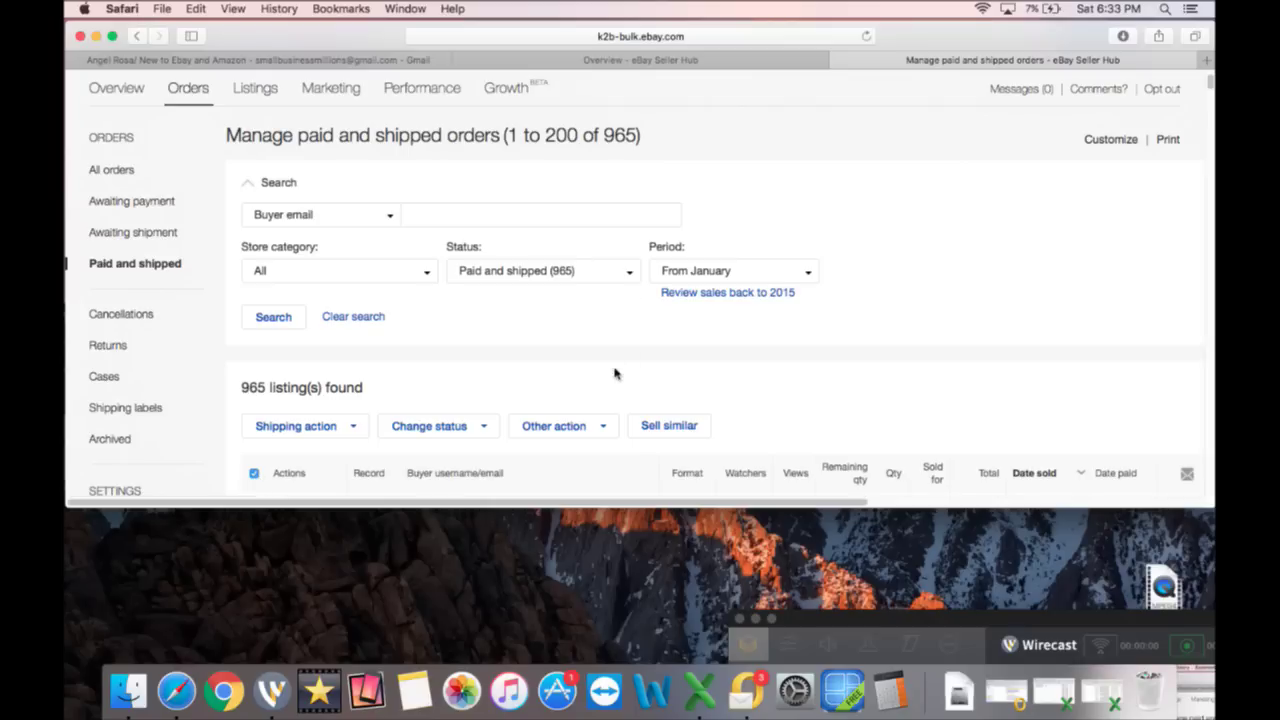
{"action": "left_click", "coordinate": [606, 429]}
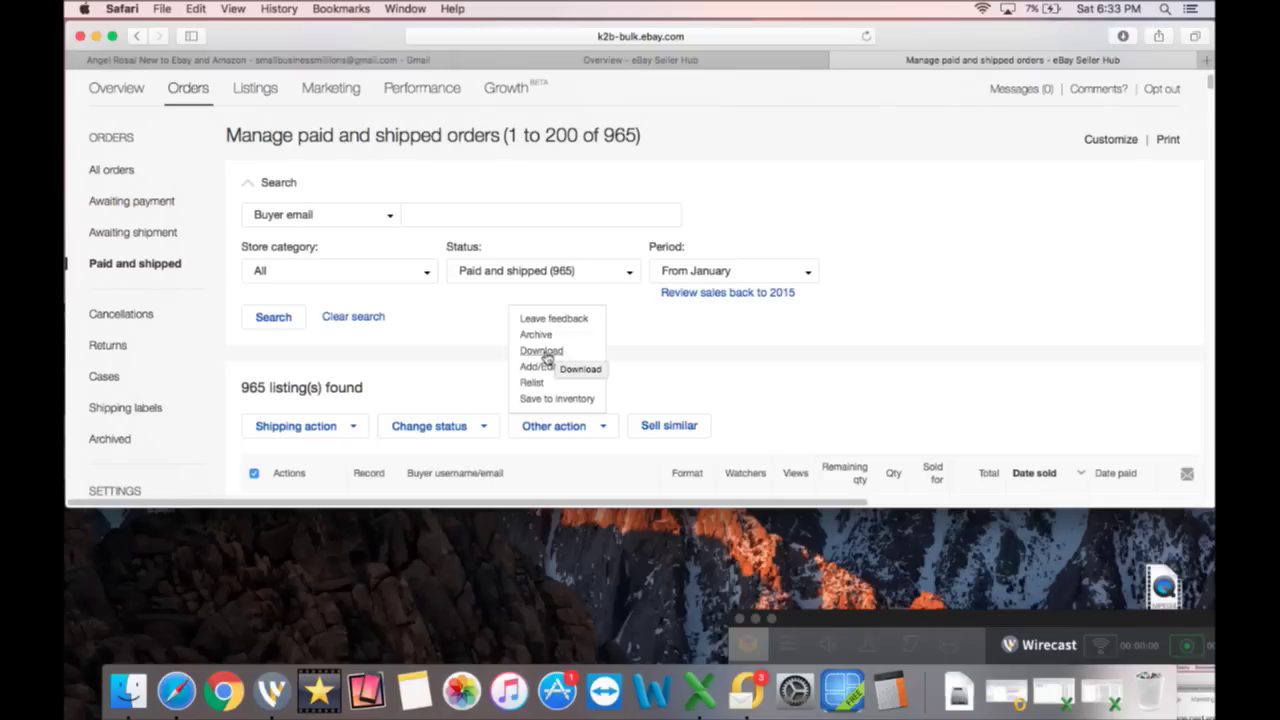
{"action": "left_click", "coordinate": [666, 378]}
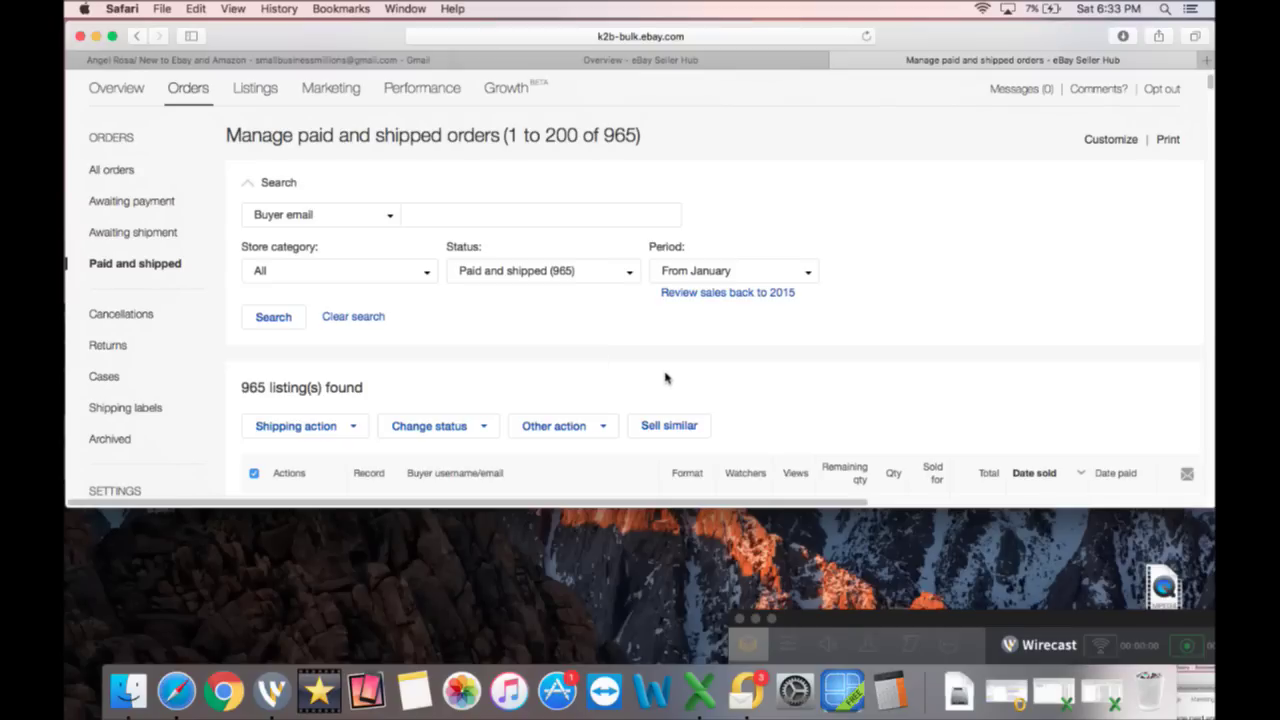
- Open SalesHistory.csv from the Dock in Excel and nudge its window slightly left
{"action": "left_click", "coordinate": [1097, 705]}
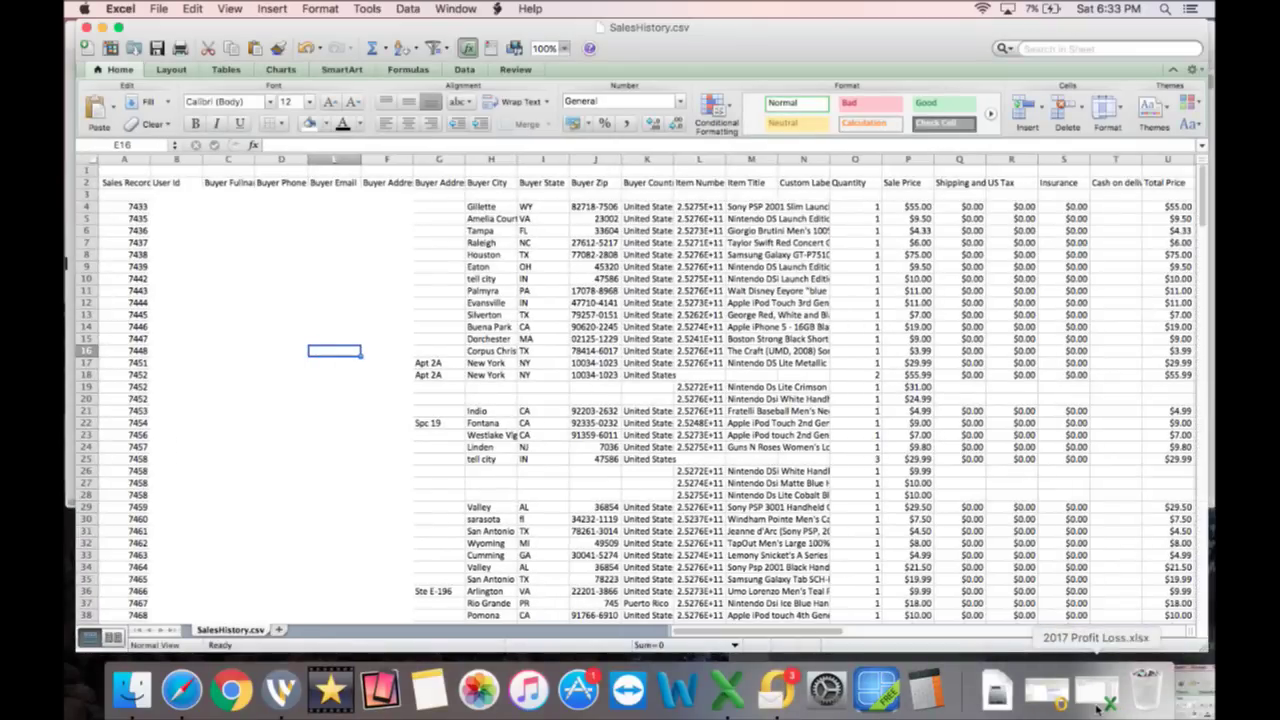
{"action": "left_click_drag", "start_coordinate": [341, 33], "coordinate": [331, 33]}
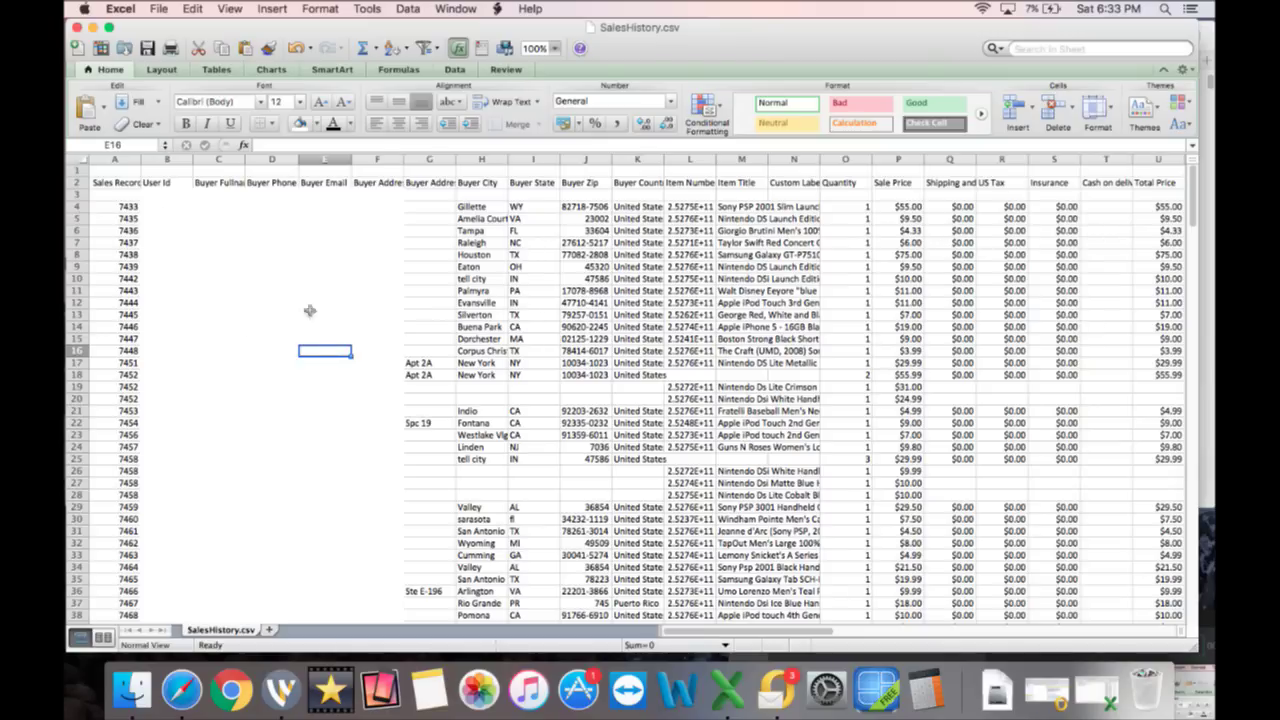
{"action": "left_click", "coordinate": [539, 192]}
{"action": "key", "text": "Down"}
{"action": "key", "text": "Down"}
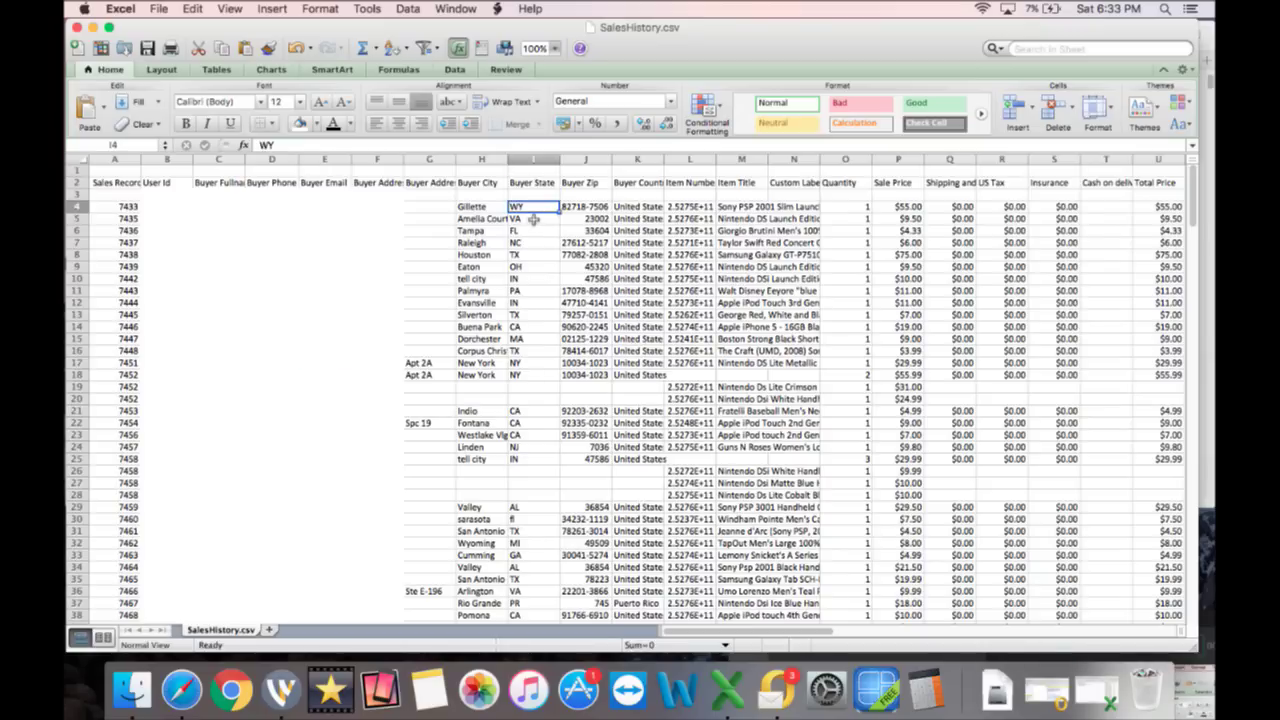
{"action": "key", "text": "Down"}
{"action": "key", "text": "Down"}
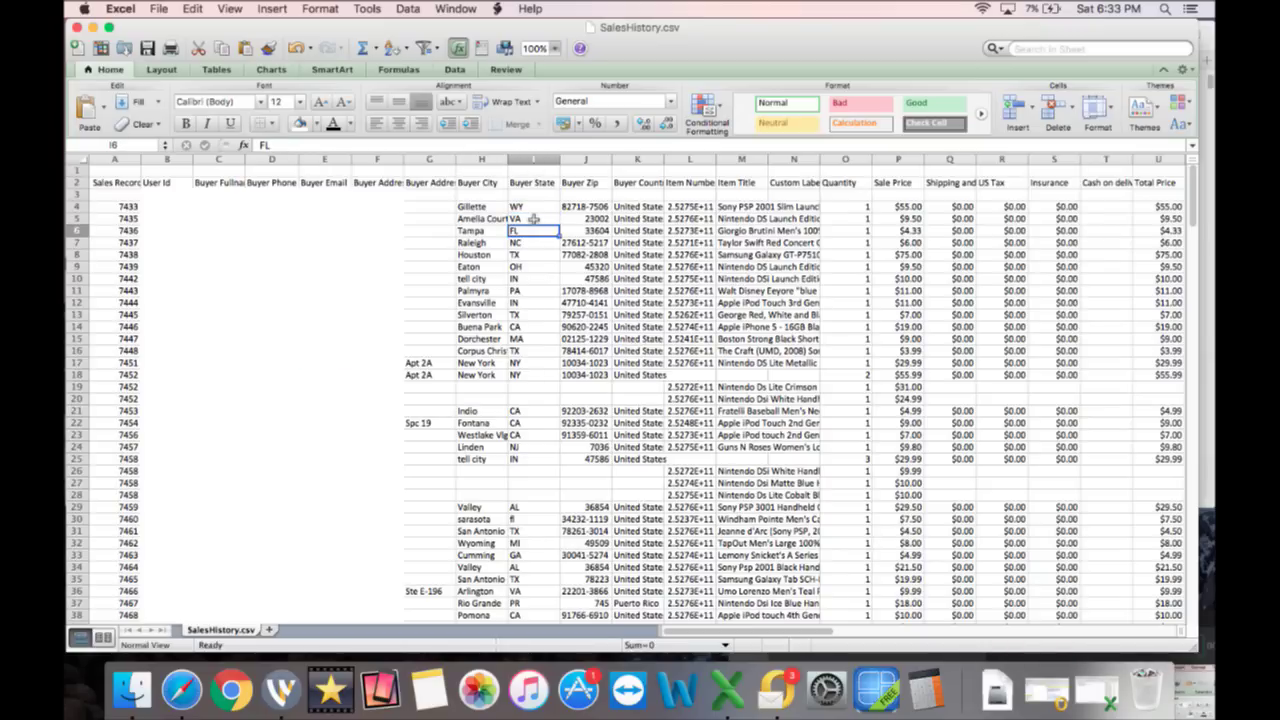
{"action": "key", "text": "Down"}
{"action": "key", "text": "Down"}
{"action": "key", "text": "Down"}
{"action": "key", "text": "Down"}
{"action": "key", "text": "Down"}
{"action": "key", "text": "Down"}
{"action": "key", "text": "Down"}
{"action": "scroll", "coordinate": [534, 219], "scroll_direction": "down", "scroll_amount": 5}
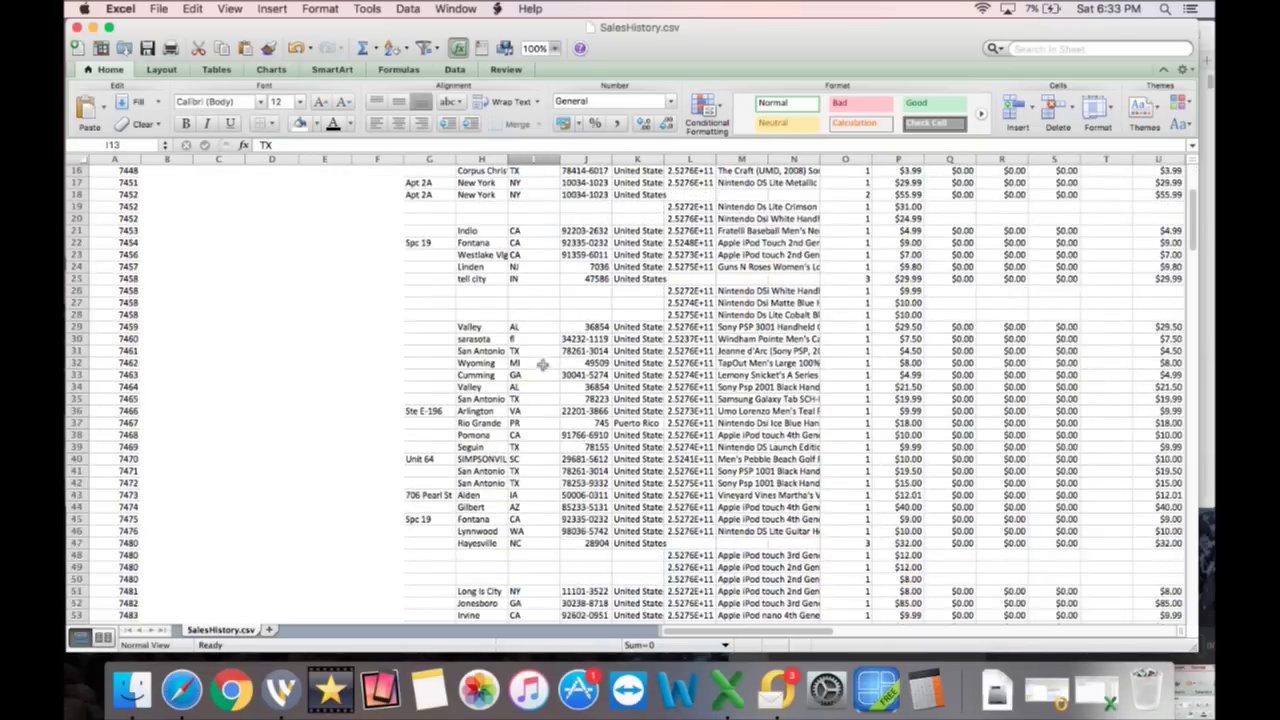
{"action": "left_click", "coordinate": [526, 340]}
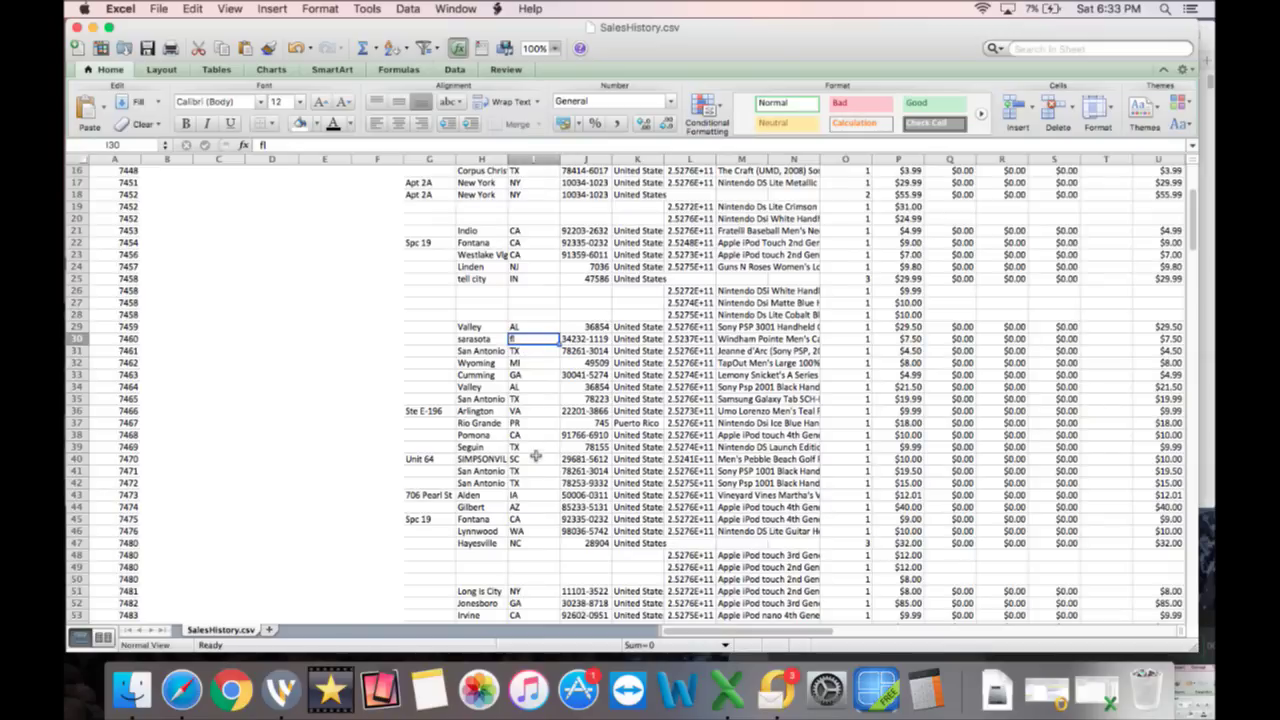
{"action": "scroll", "coordinate": [536, 456], "scroll_direction": "up", "scroll_amount": 5}
{"action": "left_click", "coordinate": [534, 163]}
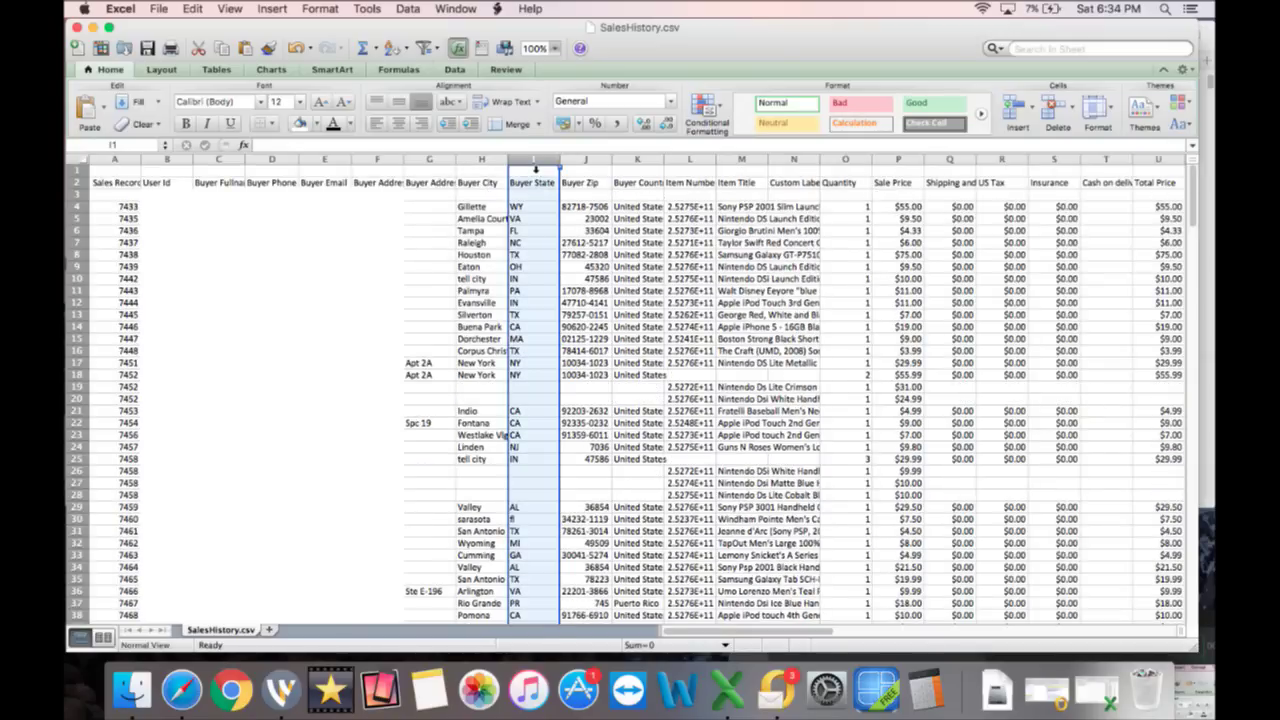
{"action": "left_click", "coordinate": [516, 232]}
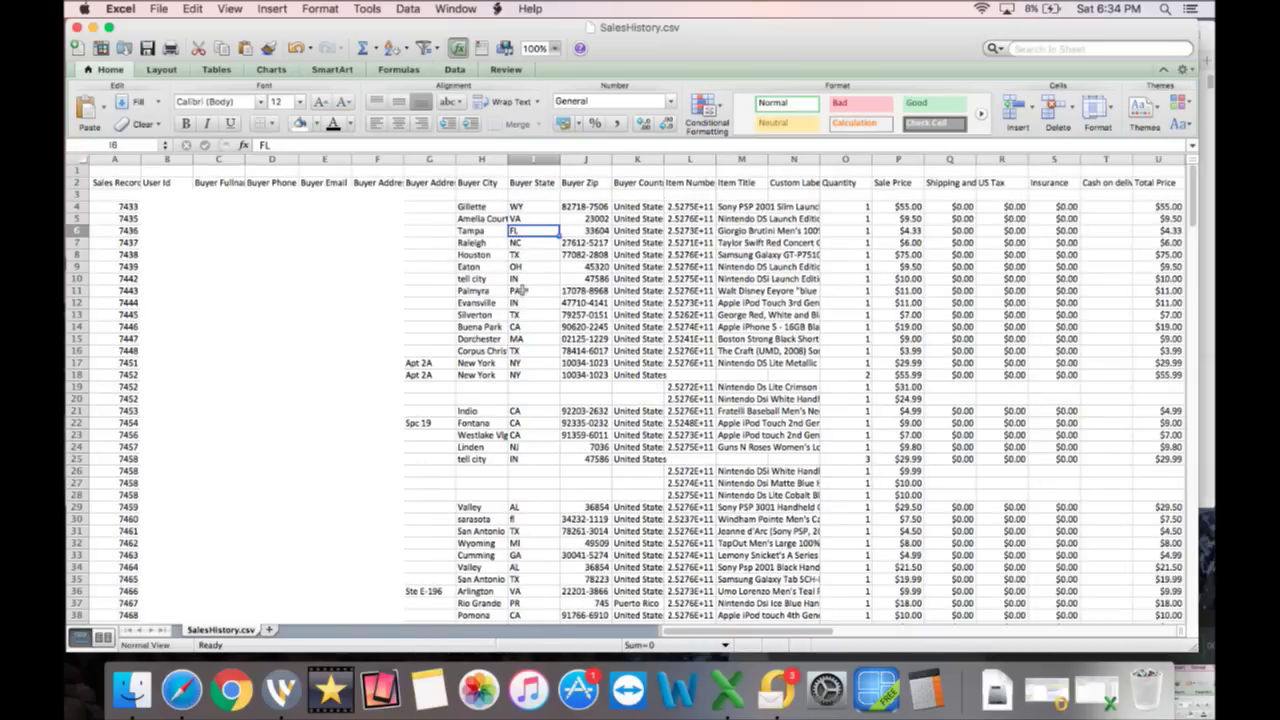
{"action": "left_click", "coordinate": [910, 232]}
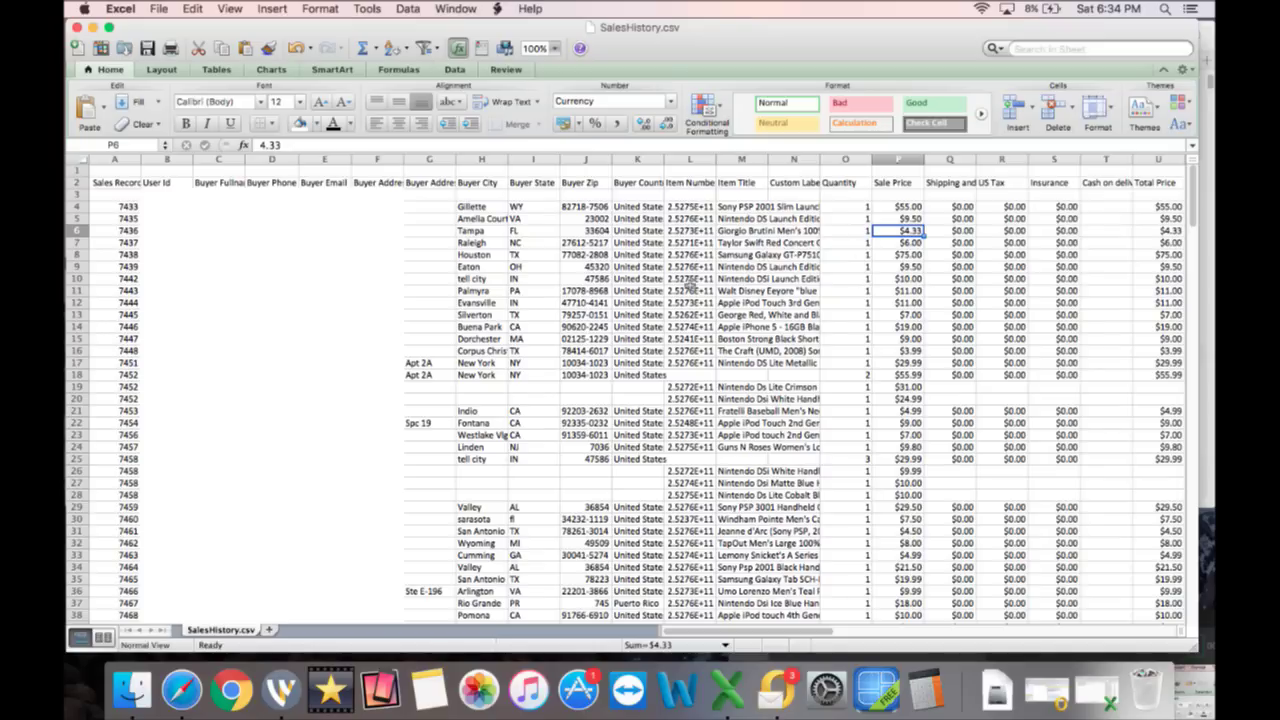
{"action": "scroll", "coordinate": [690, 285], "scroll_direction": "down", "scroll_amount": 3}
{"action": "scroll", "coordinate": [690, 285], "scroll_direction": "up", "scroll_amount": 3}
{"action": "scroll", "coordinate": [690, 285], "scroll_direction": "right", "scroll_amount": 1}
{"action": "scroll", "coordinate": [690, 285], "scroll_direction": "right", "scroll_amount": 7}
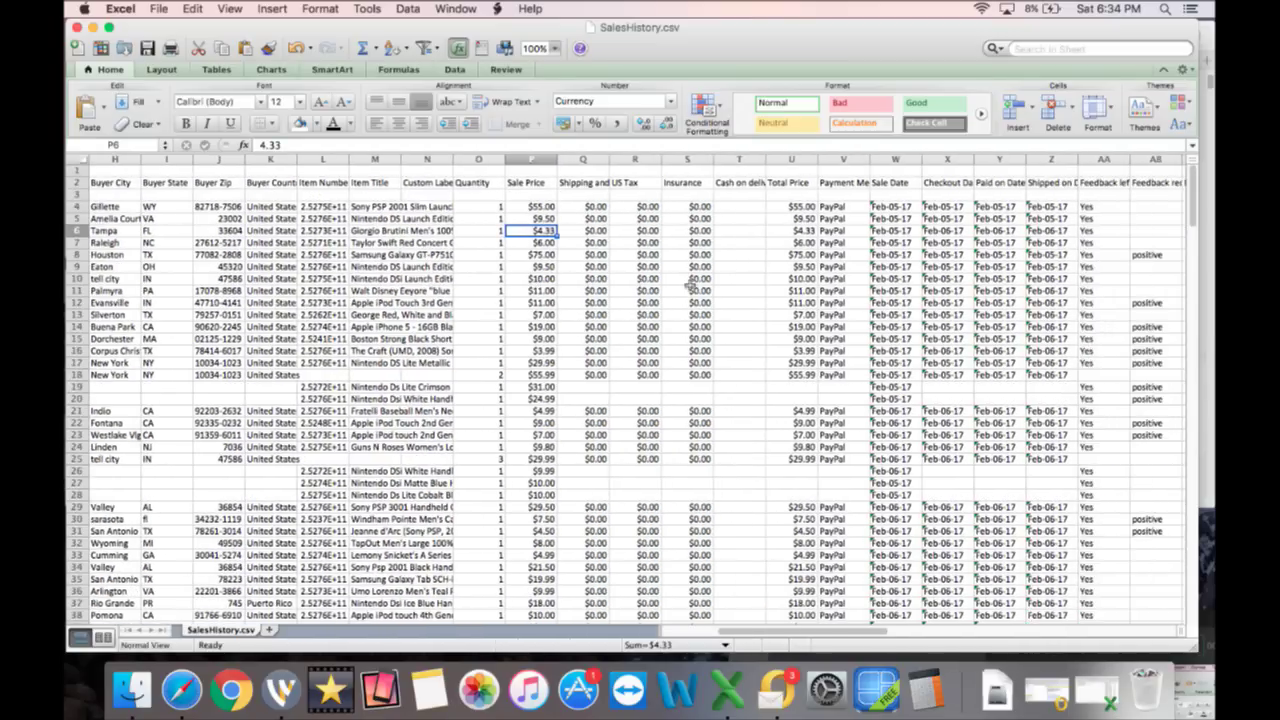
{"action": "scroll", "coordinate": [690, 285], "scroll_direction": "right", "scroll_amount": 5}
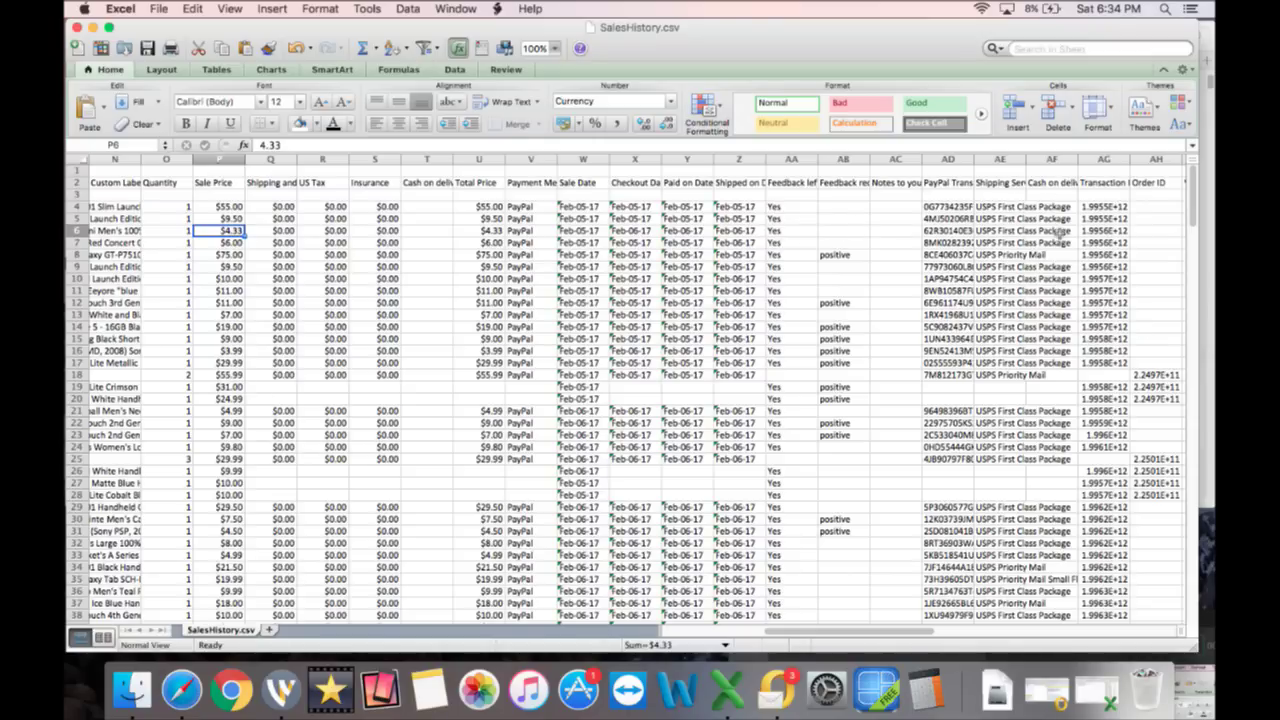
{"action": "scroll", "coordinate": [1084, 283], "scroll_direction": "right", "scroll_amount": 5}
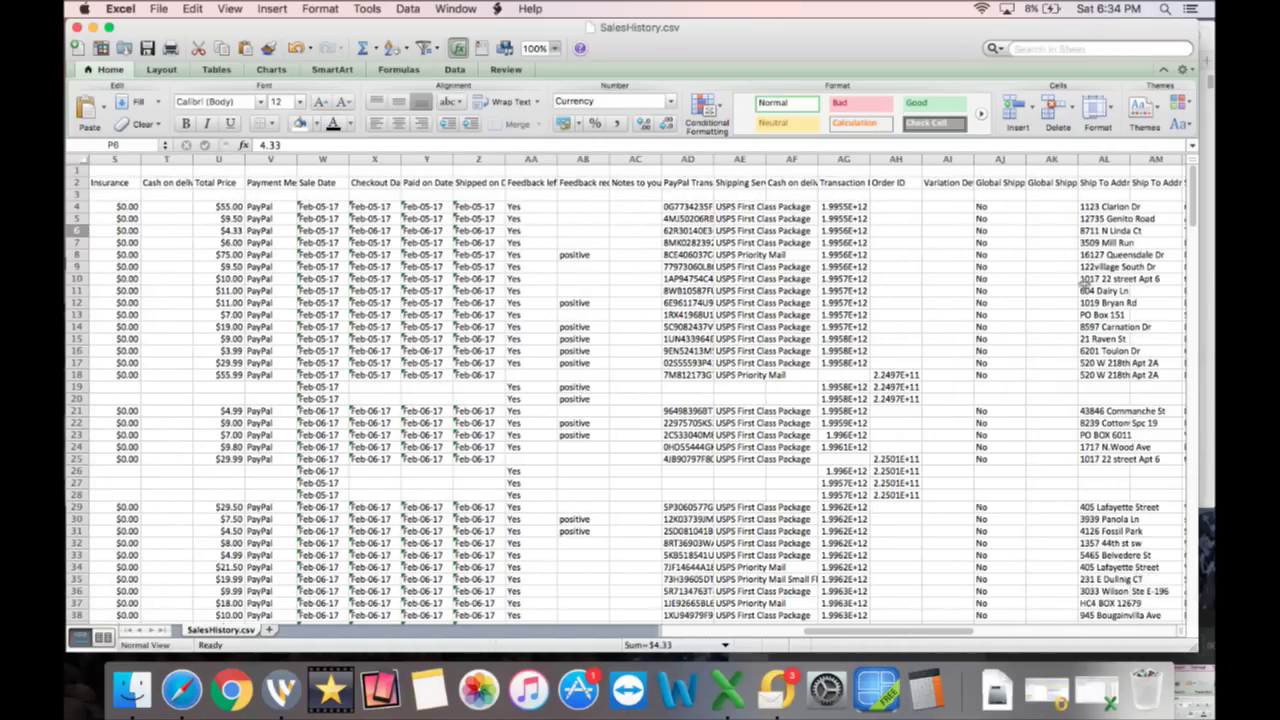
{"action": "scroll", "coordinate": [1084, 283], "scroll_direction": "left", "scroll_amount": 15}
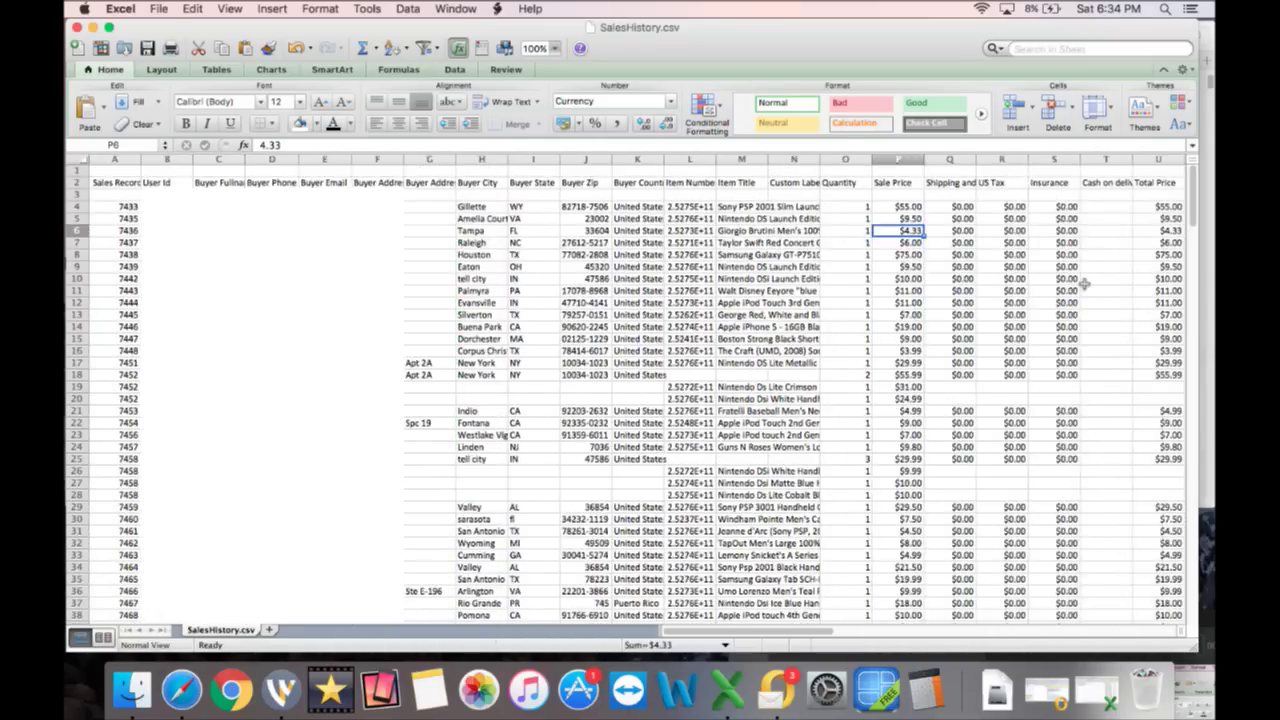